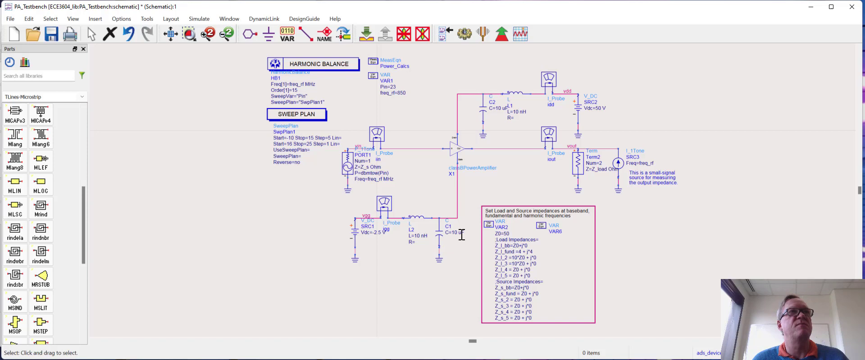
Fit the PA testbench schematic in the window and run its simulation
scroll(482, 184, "down", 5)
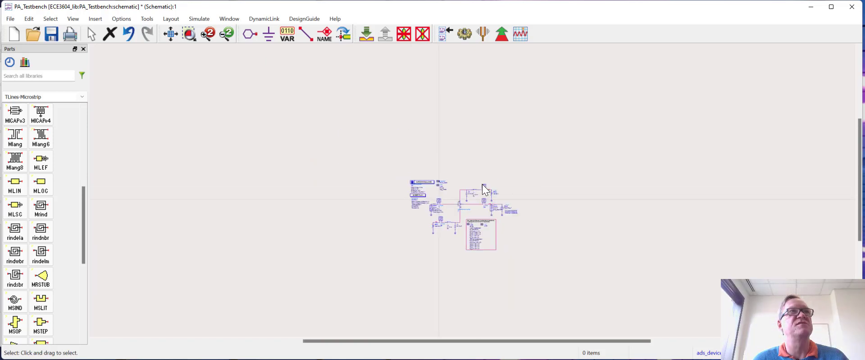
scroll(482, 185, "up", 1)
left_click(187, 34)
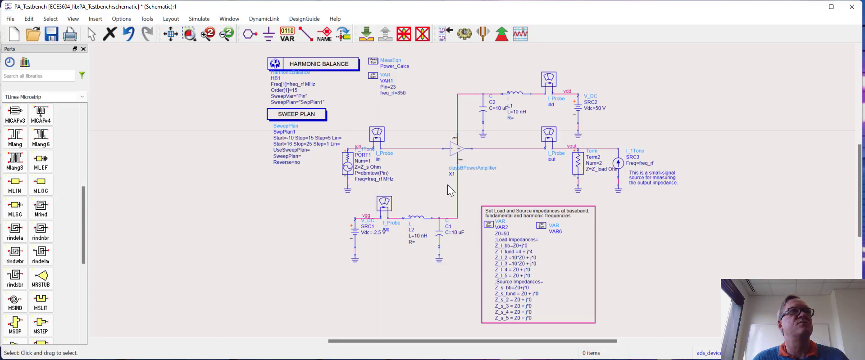
left_click(466, 36)
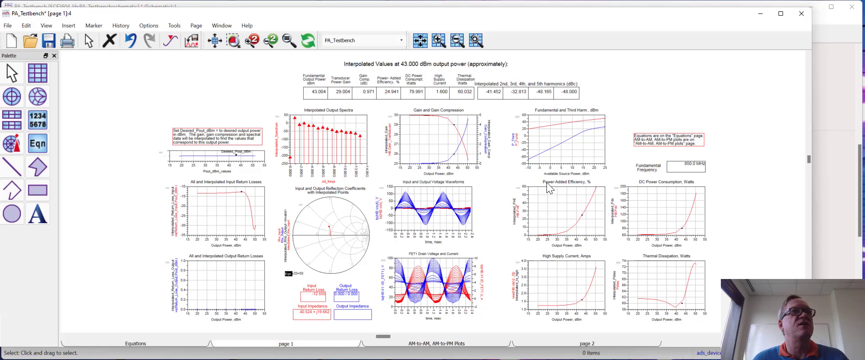
Zoom in on the top-left group of result plots, then return to the full page
left_click(233, 42)
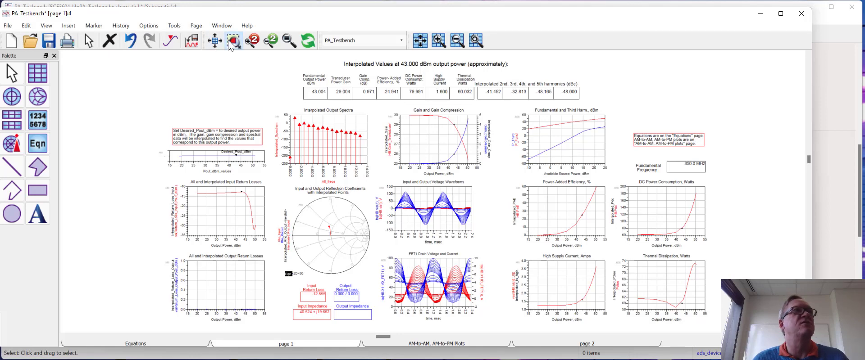
left_click_drag(158, 75, 508, 187)
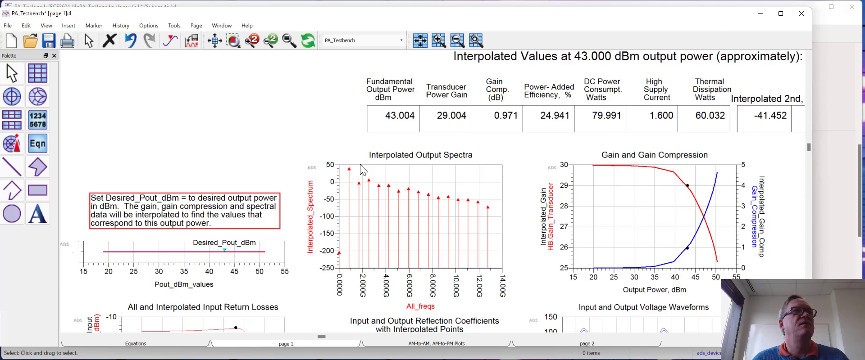
left_click(215, 42)
Zoom in on the Smith chart and waveform plots to inspect values at 43 dBm
left_click(233, 41)
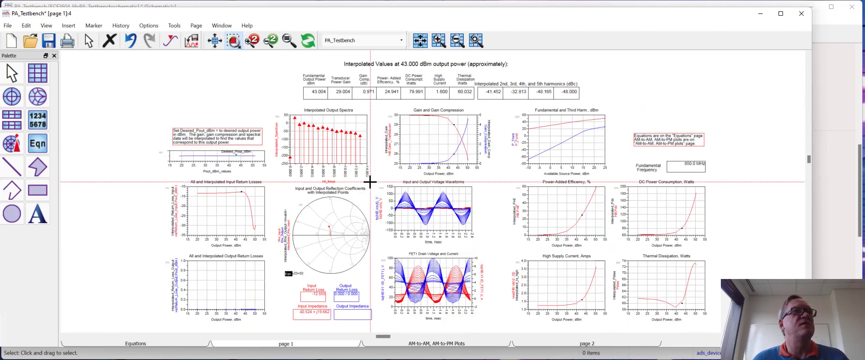
left_click_drag(371, 182, 486, 318)
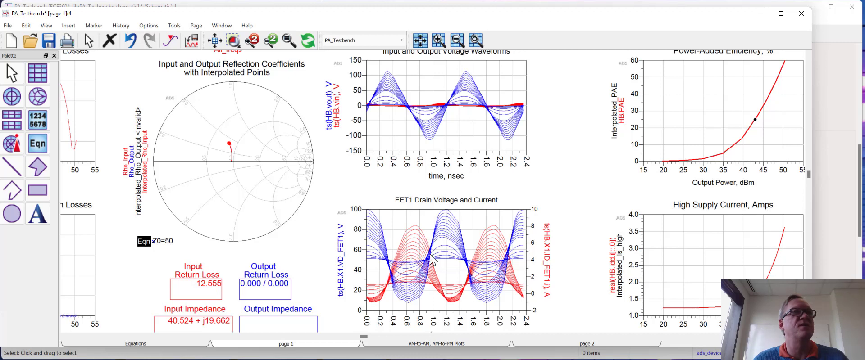
mouse_move(458, 285)
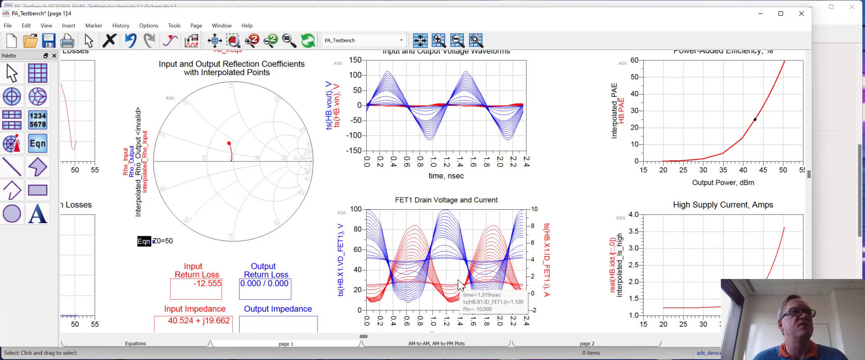
mouse_move(490, 280)
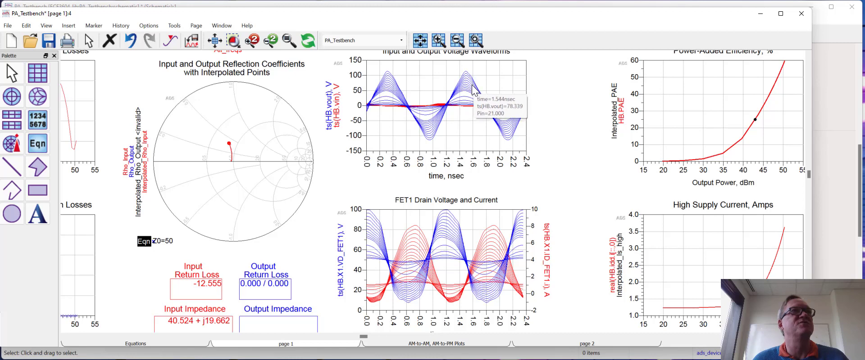
mouse_move(475, 79)
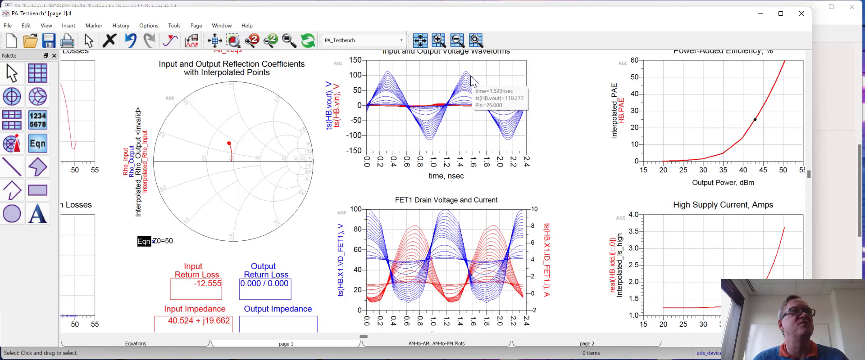
mouse_move(424, 138)
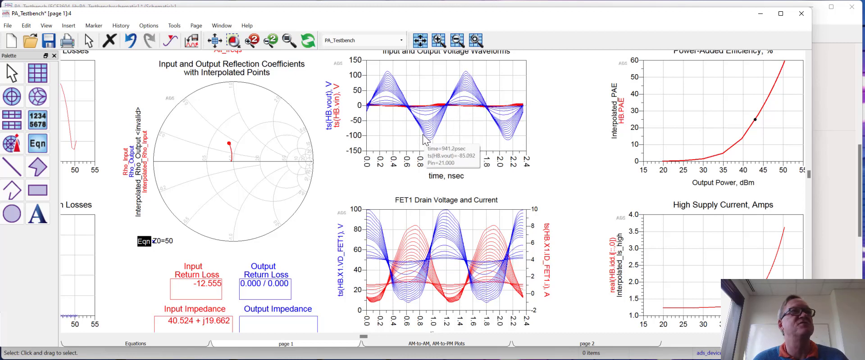
left_click(234, 41)
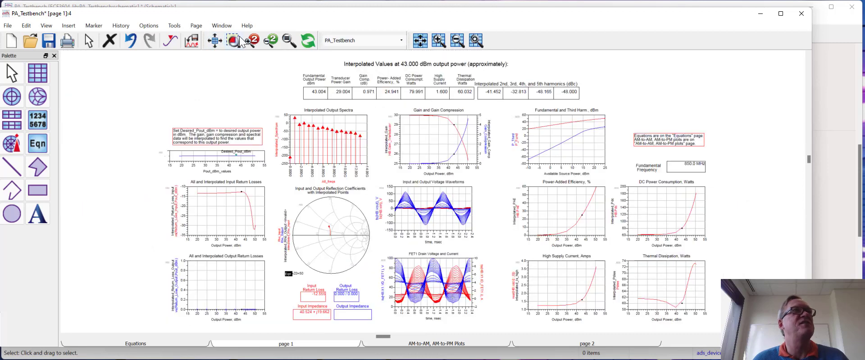
left_click_drag(270, 110, 362, 177)
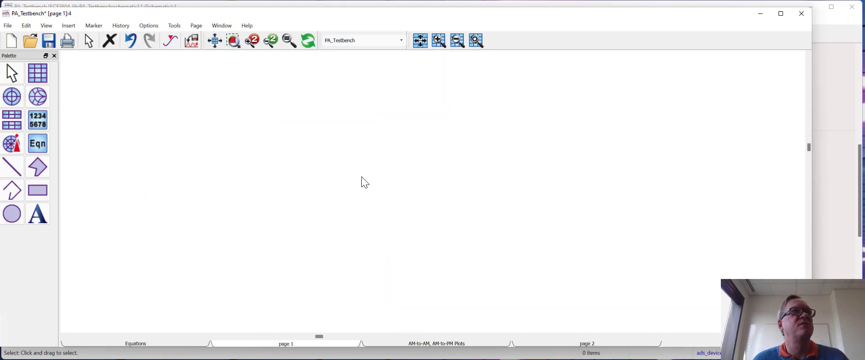
left_click(216, 41)
left_click(233, 41)
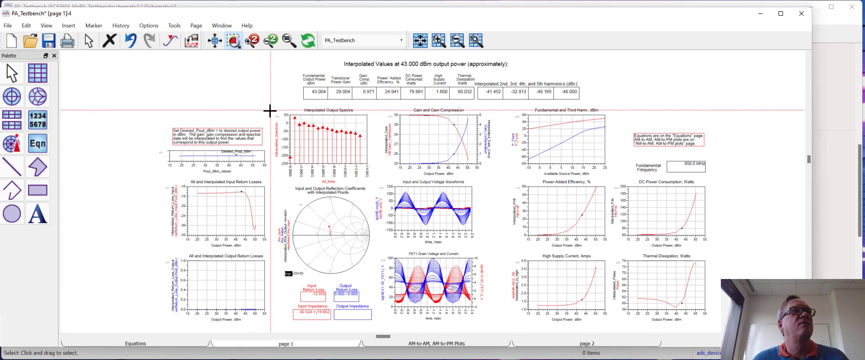
left_click_drag(276, 107, 368, 179)
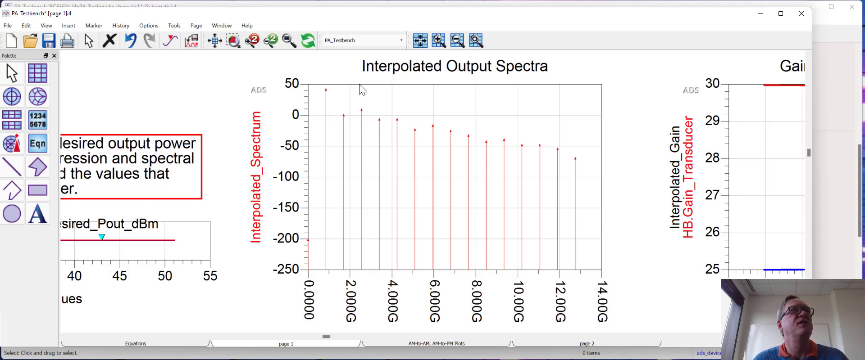
left_click(217, 41)
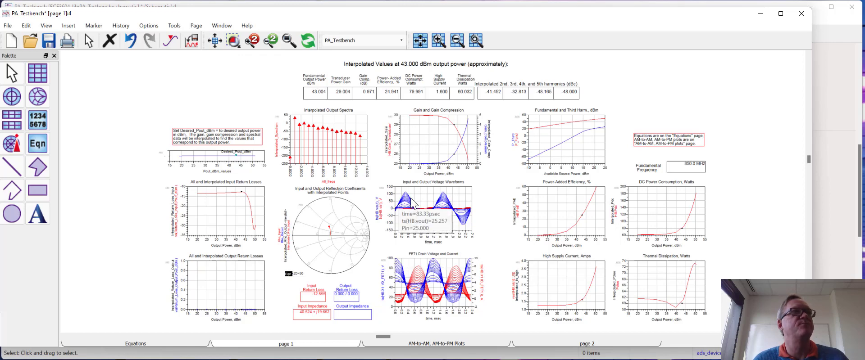
mouse_move(402, 186)
left_click(233, 41)
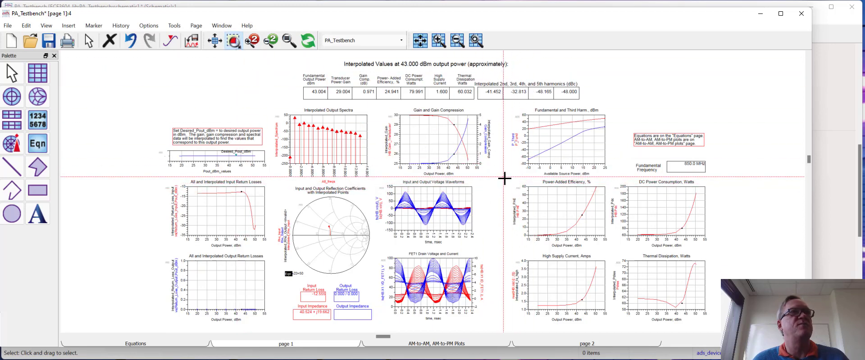
left_click_drag(503, 177, 611, 250)
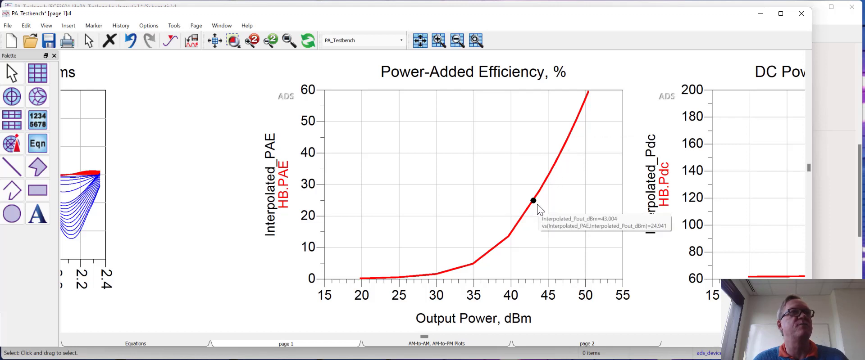
mouse_move(536, 197)
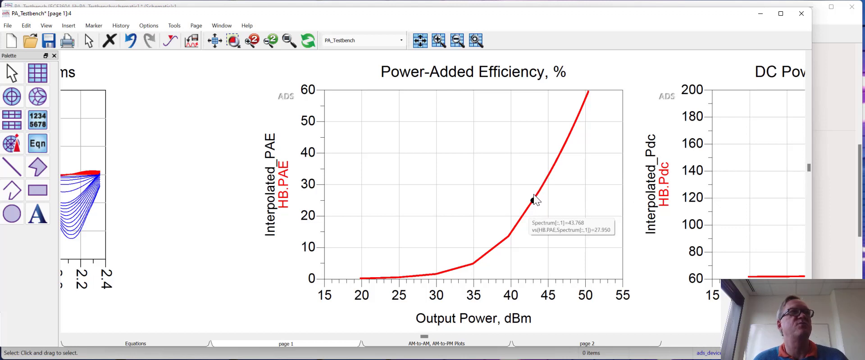
mouse_move(553, 155)
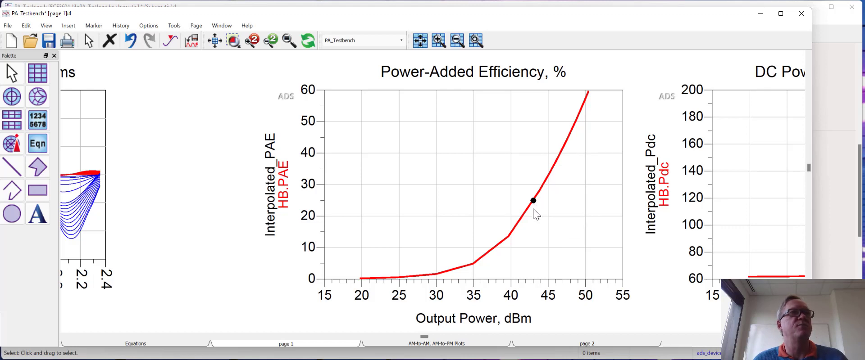
mouse_move(483, 256)
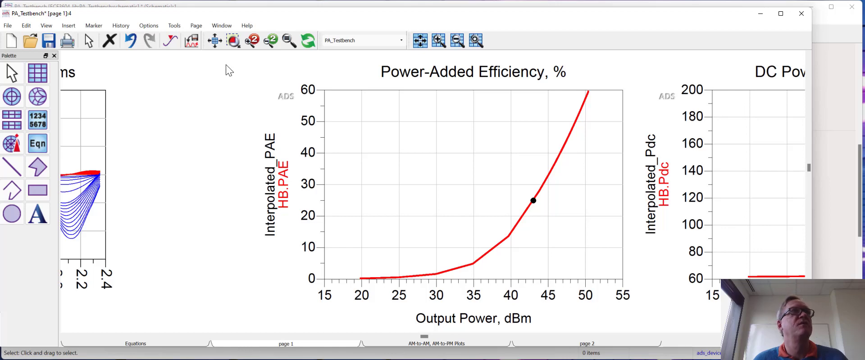
Push into the classBPowerAmplifier X1 block from the testbench schematic
left_click(215, 40)
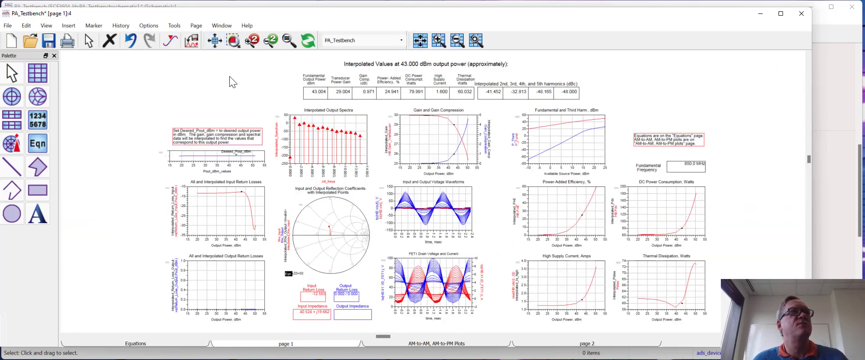
left_click(839, 90)
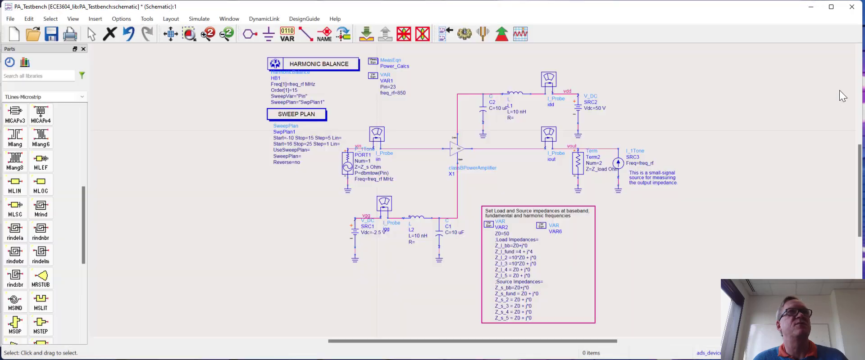
left_click(458, 149)
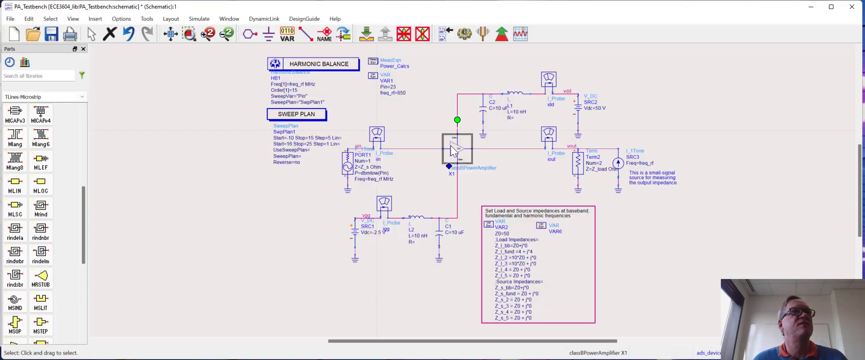
left_click(368, 38)
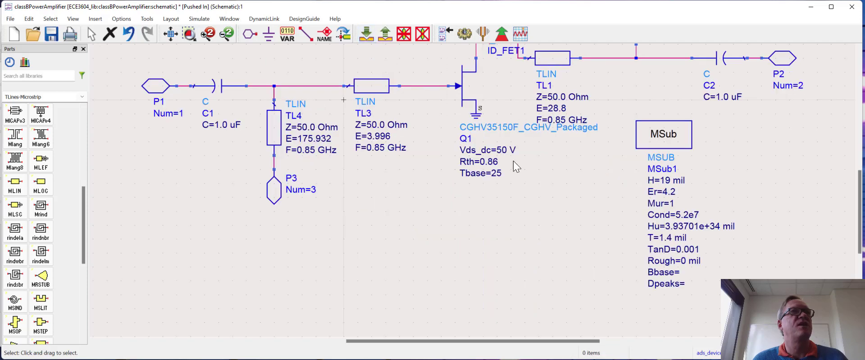
Zoom into the part of the subcircuit with the TLIN transmission lines
left_click(172, 34)
left_click(189, 34)
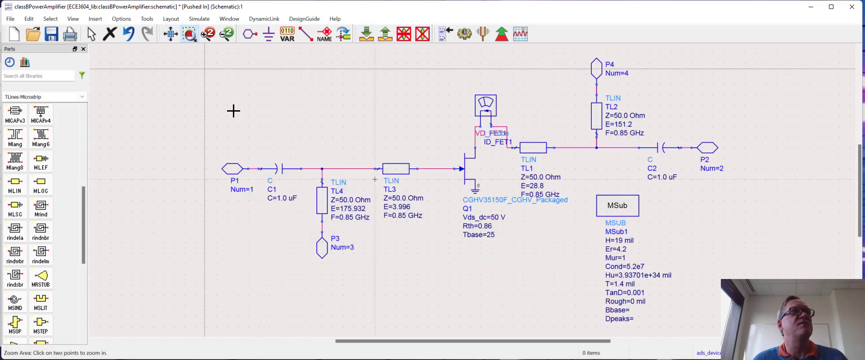
left_click(258, 77)
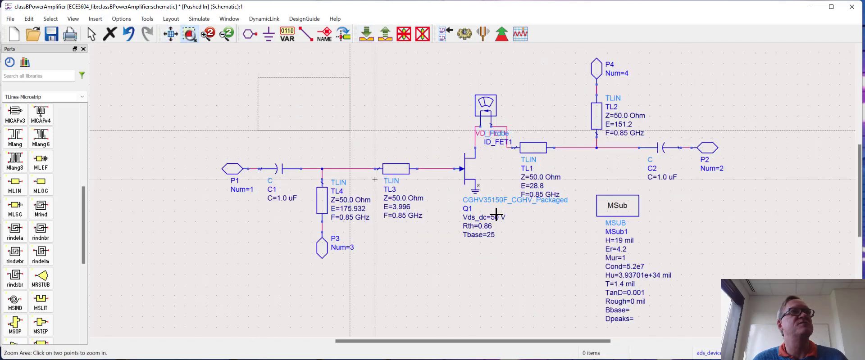
left_click(664, 331)
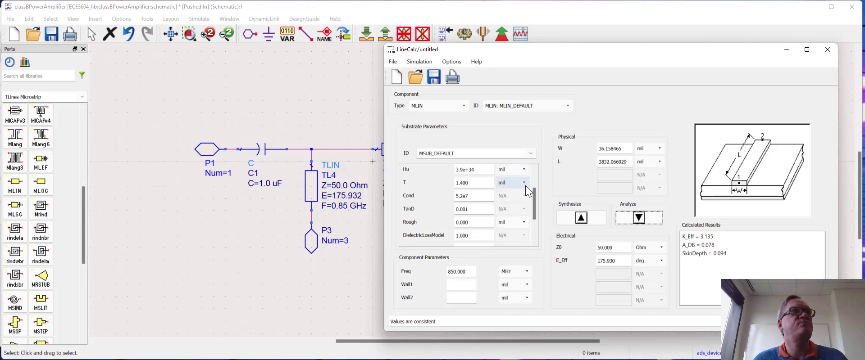
Move LineCalc aside to reveal TL4 and synthesize 50 Ohm, 175.930° at 850 MHz (W 36.16 mil, L 3832.07 mil)
left_click_drag(534, 197, 535, 181)
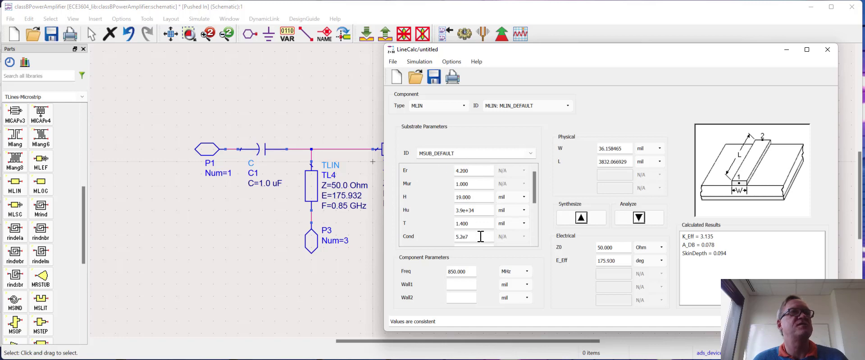
mouse_move(534, 176)
left_mouse_down()
mouse_move(540, 221)
mouse_move(540, 173)
left_mouse_up()
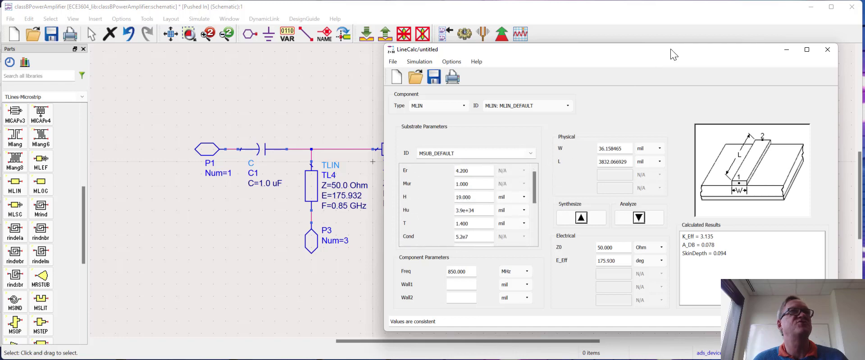
left_click_drag(670, 48, 438, 53)
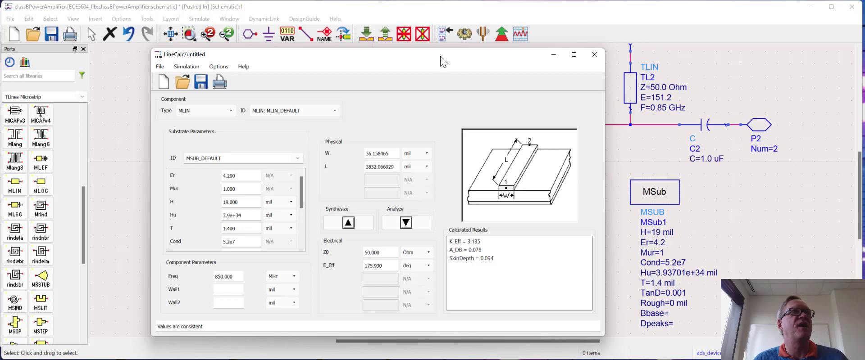
left_click_drag(440, 55, 643, 57)
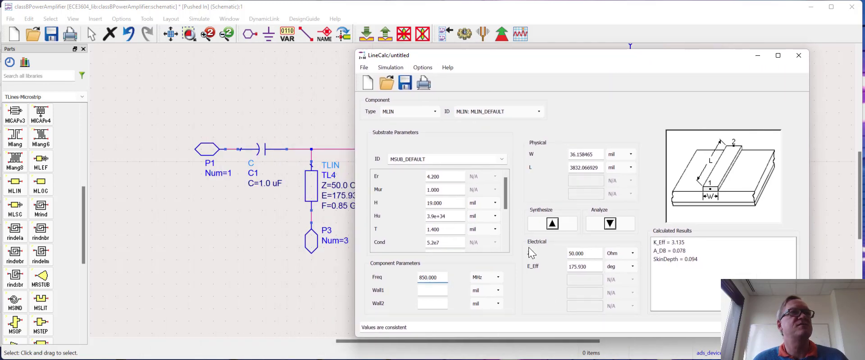
left_click_drag(512, 54, 552, 58)
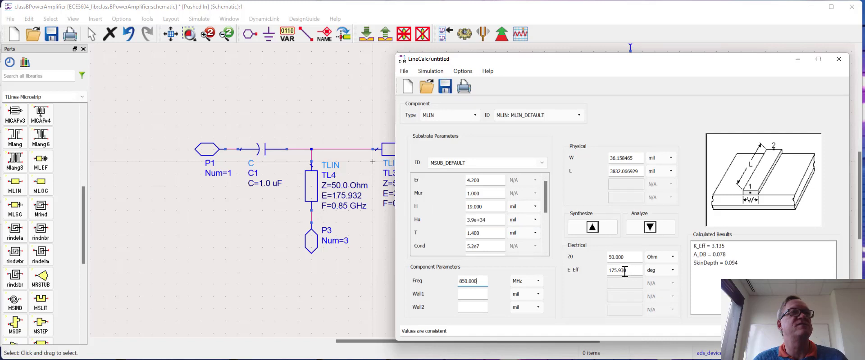
left_click(593, 230)
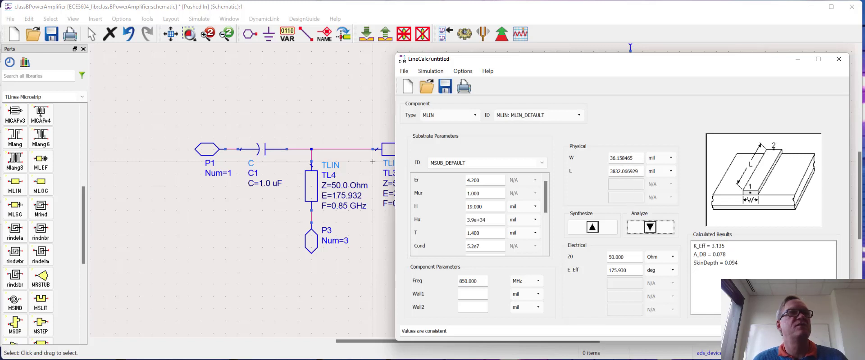
left_click(16, 184)
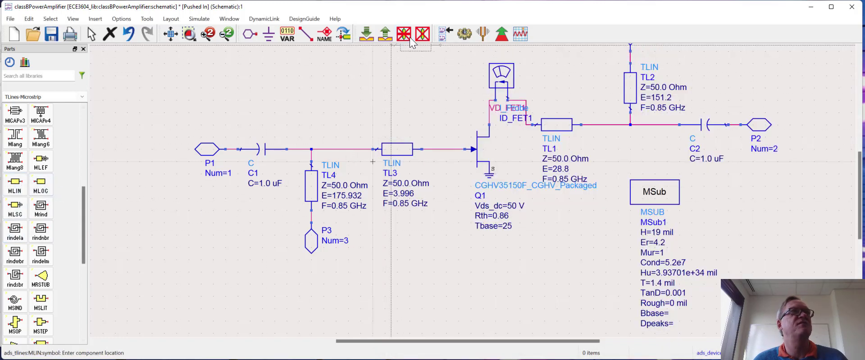
Place an MLIN below TL3 as TL5 with W=36.2 mil and L=3832 mil
left_click(391, 235)
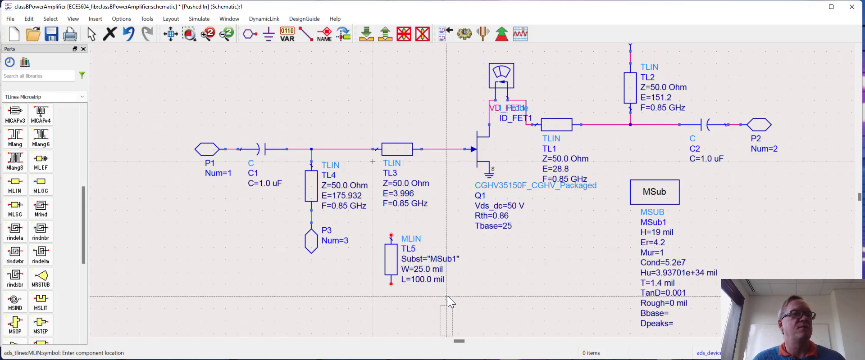
key("Escape")
double_click(424, 269)
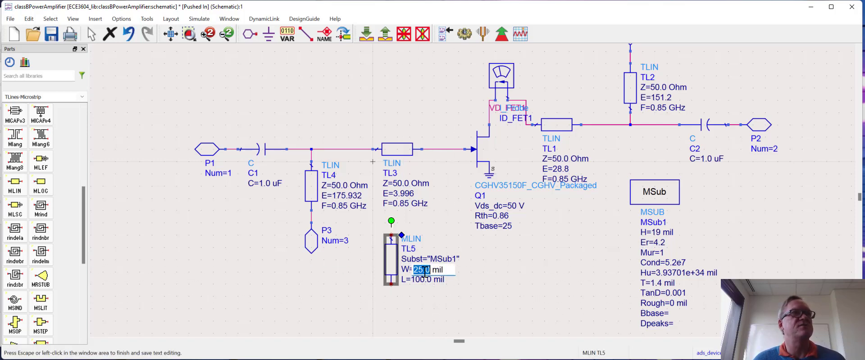
type("36.2")
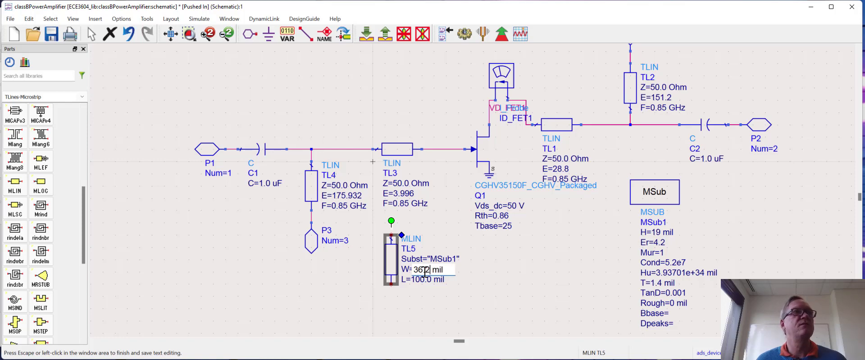
key("Tab")
type("3832")
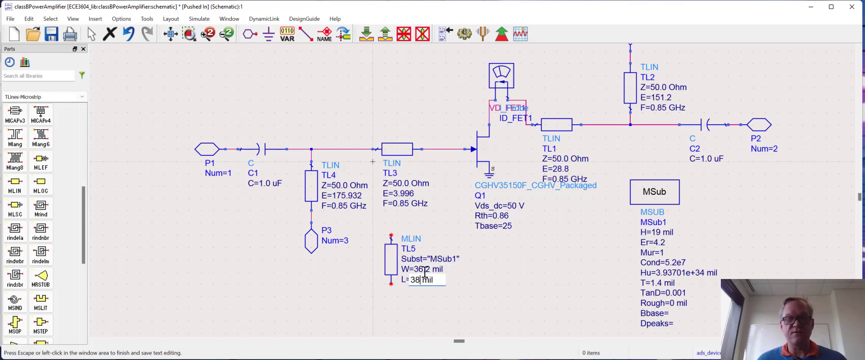
key("Tab")
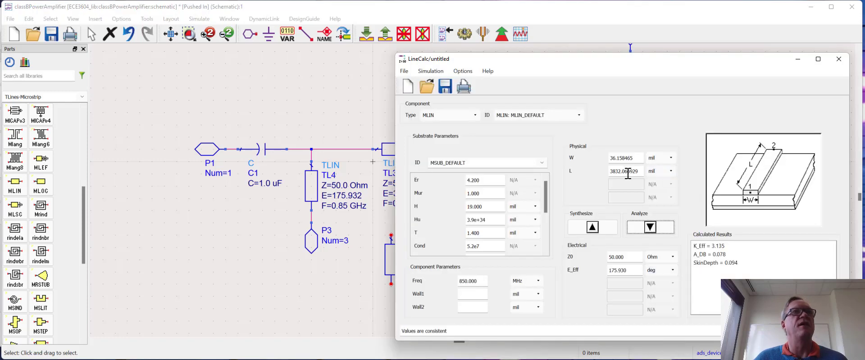
Select the shunt line TL4 in the schematic
left_click(346, 285)
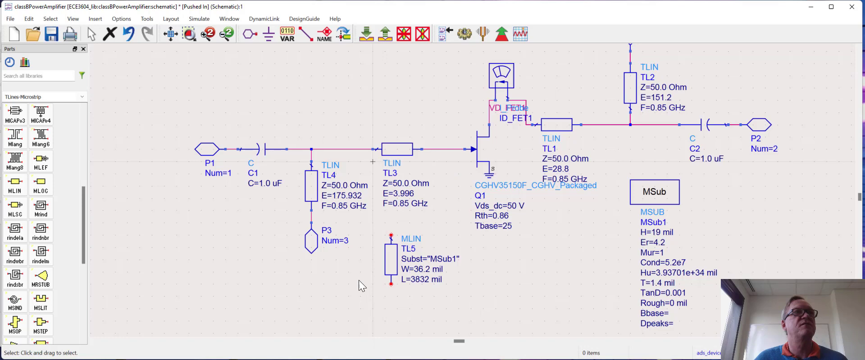
left_click(318, 200)
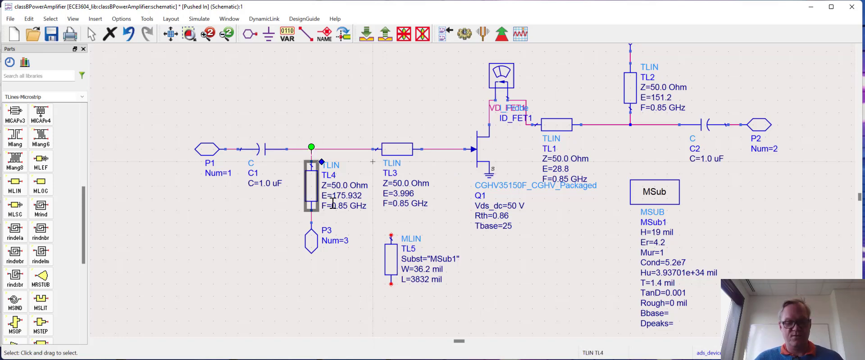
scroll(332, 204, "down", 3)
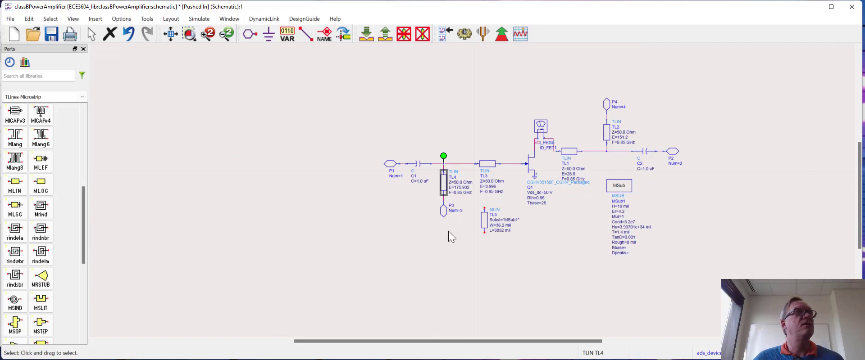
Copy TL4 and paste the duplicate TL6 below C1
left_click(169, 39)
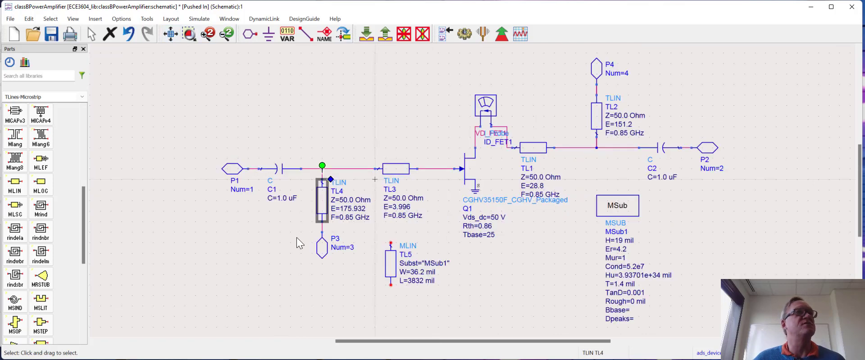
left_click(278, 257)
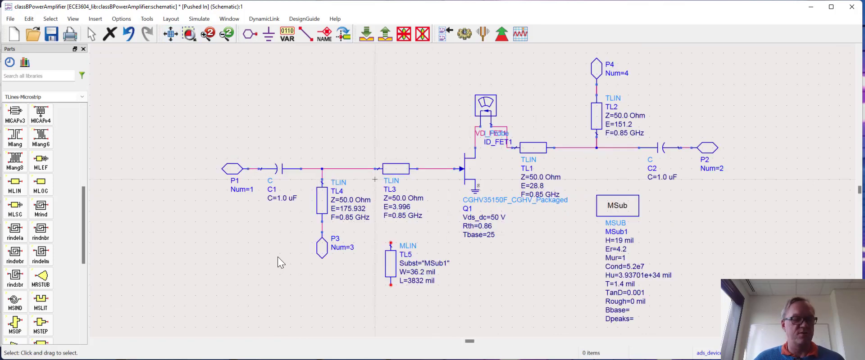
left_click(321, 214)
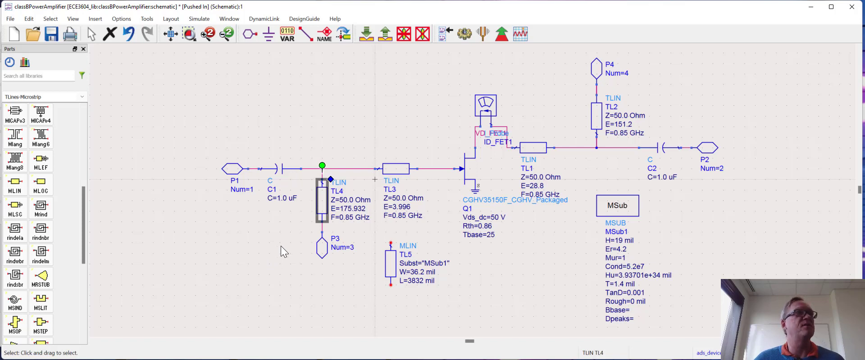
left_click(309, 211)
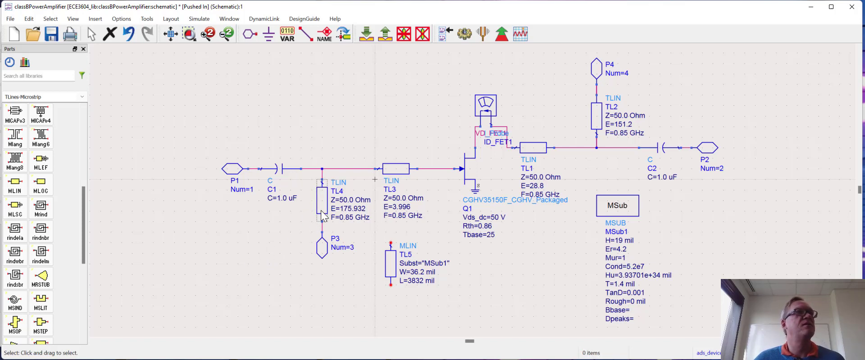
left_click(323, 212)
key("ctrl+c")
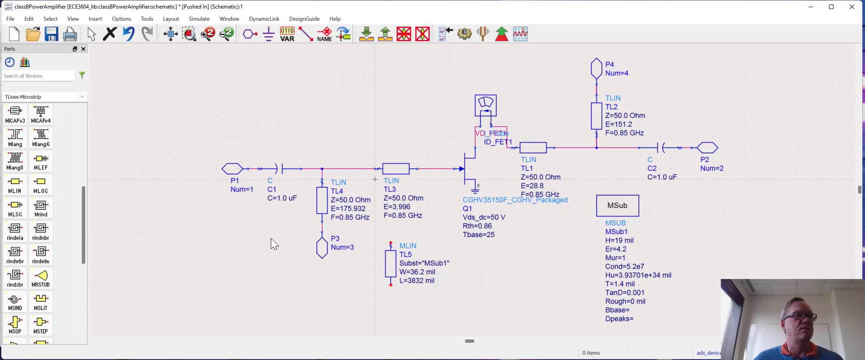
key("ctrl+v")
left_click(260, 262)
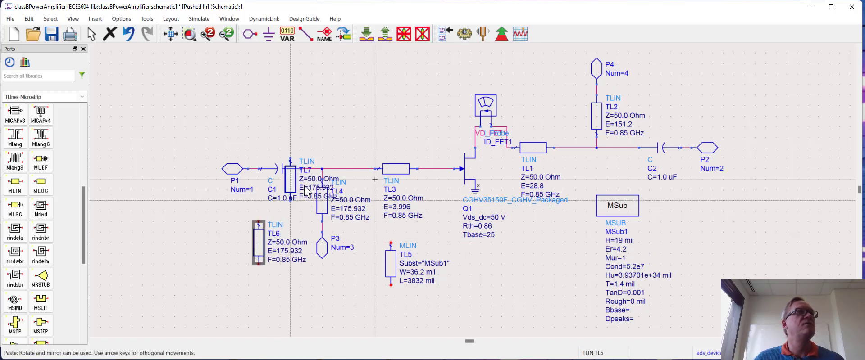
Delete TL4, deactivate TL6, move TL5 into the shunt position above P3, save and simulate
left_click(328, 212)
key("Delete")
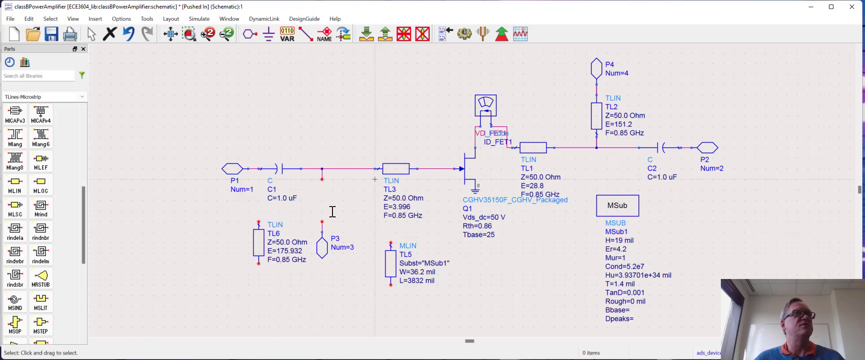
left_click(423, 34)
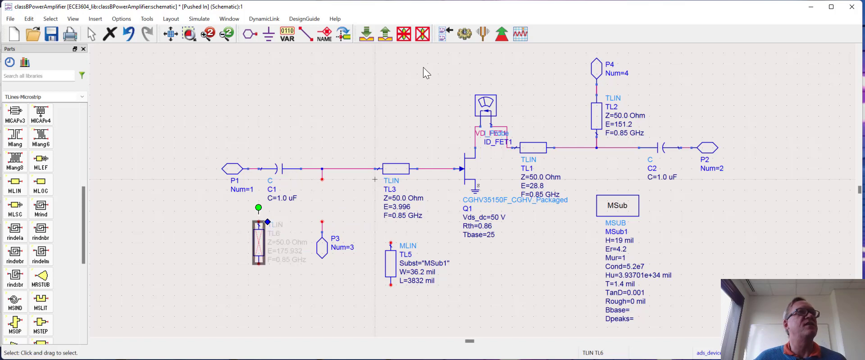
left_click_drag(392, 270, 319, 204)
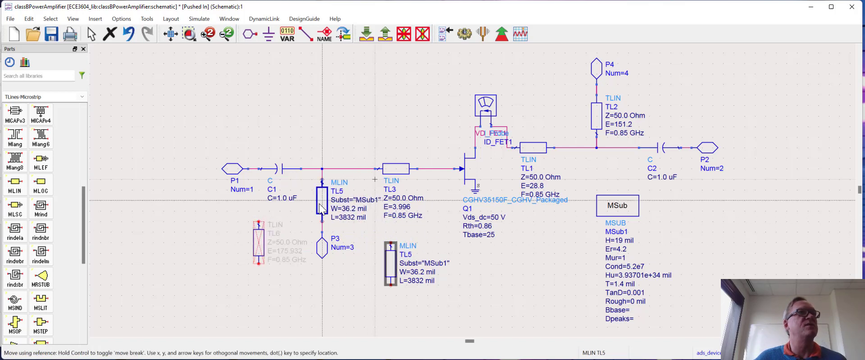
left_click(365, 125)
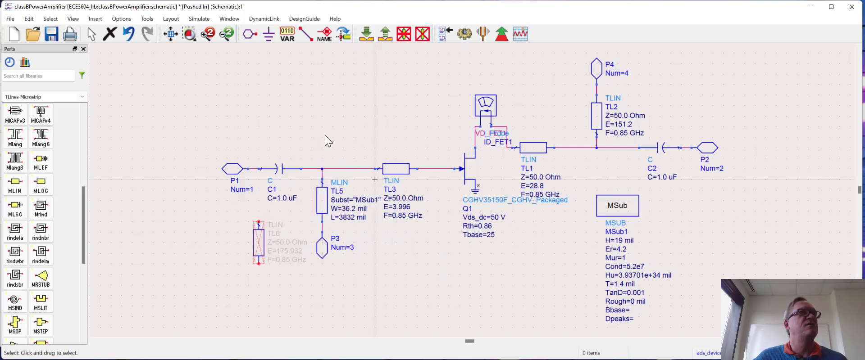
left_click(57, 35)
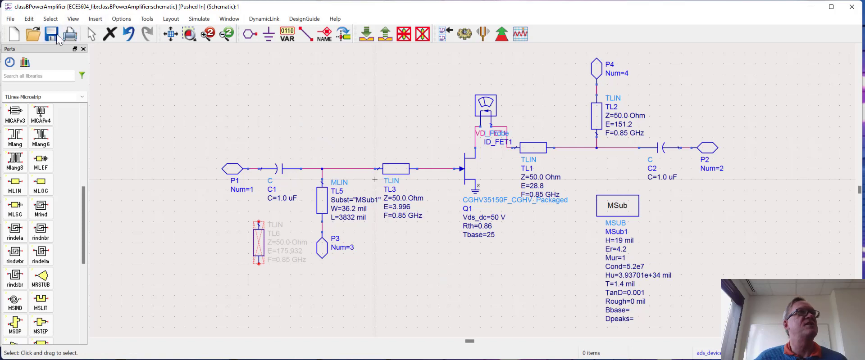
left_click(465, 34)
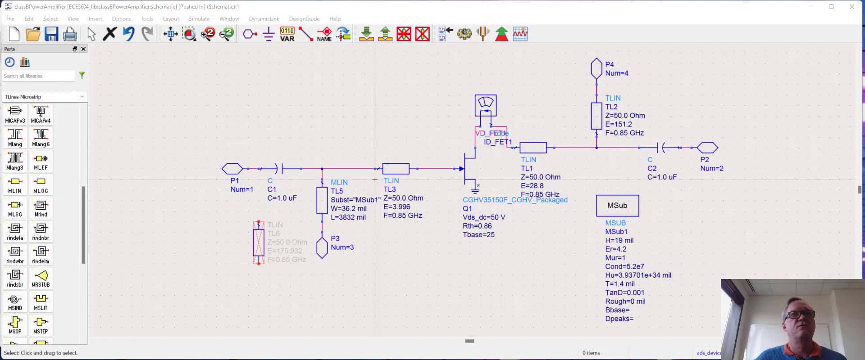
Pop out to PA_Testbench and rerun the simulation with TL5 in place
left_click(385, 33)
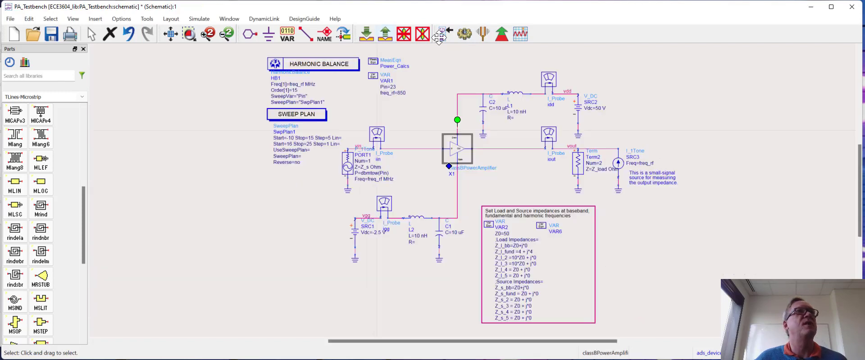
left_click(463, 36)
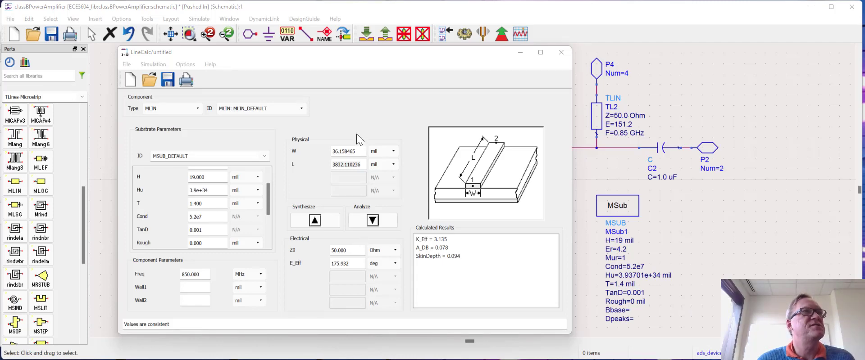
Select LineCalc's computed 3832.110236 mil length for TL5 and move the calculator aside
double_click(360, 165)
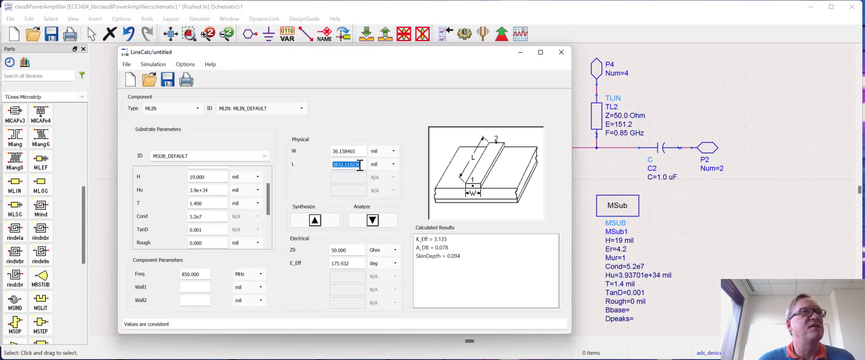
left_click_drag(361, 53, 638, 53)
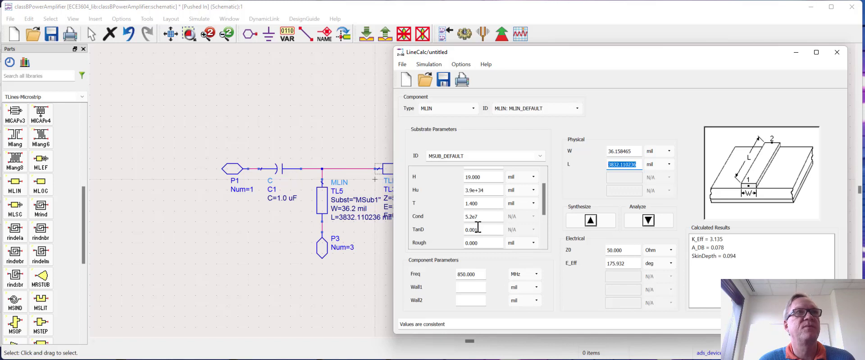
Resynthesize LineCalc for a 3.996° electrical length (87.04 mil) and slide the calculator further aside
left_click_drag(618, 264, 569, 263)
type("3")
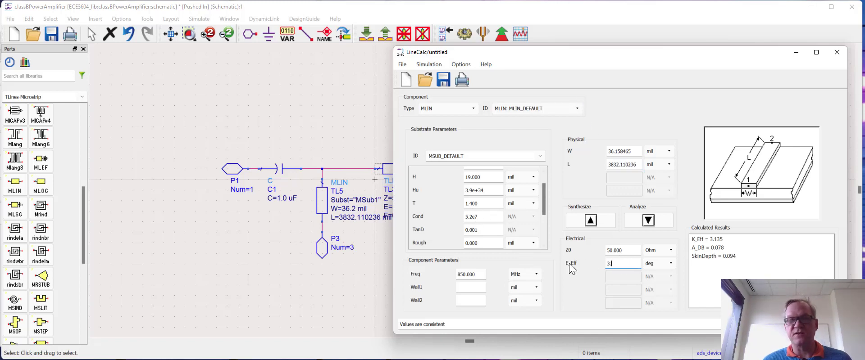
type(".996")
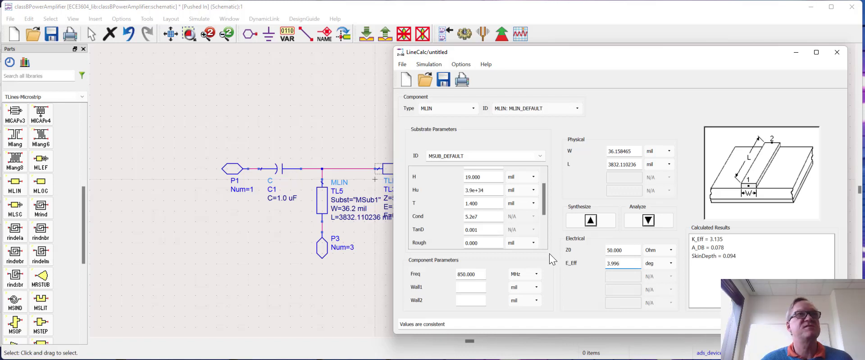
left_click(590, 220)
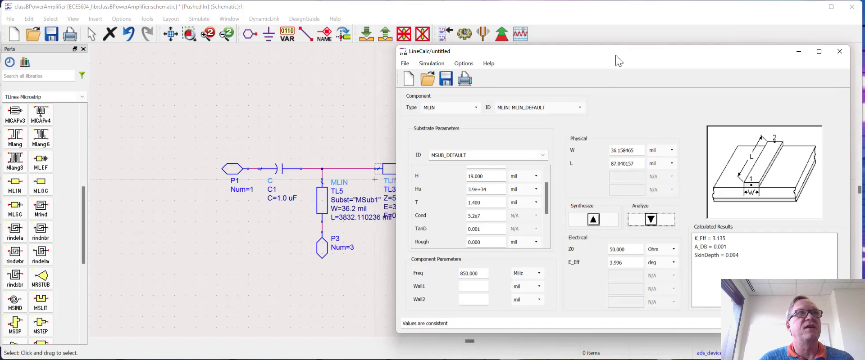
mouse_move(615, 55)
left_mouse_down()
mouse_move(651, 56)
mouse_move(265, 57)
left_mouse_up()
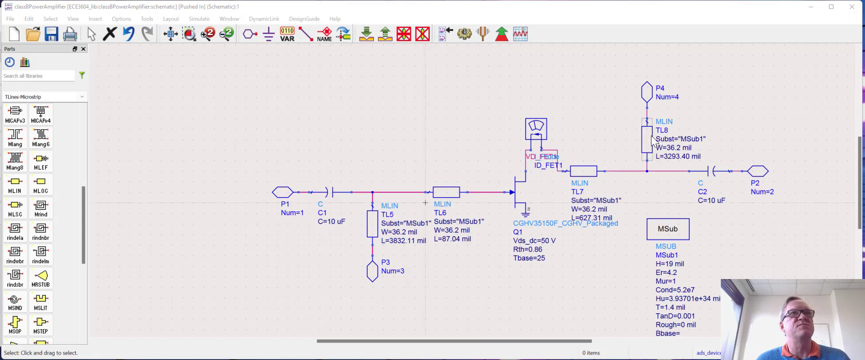
Zoom to show the entire class-B amplifier with microstrips TL5–TL8
scroll(498, 187, "down", 3)
left_click(188, 38)
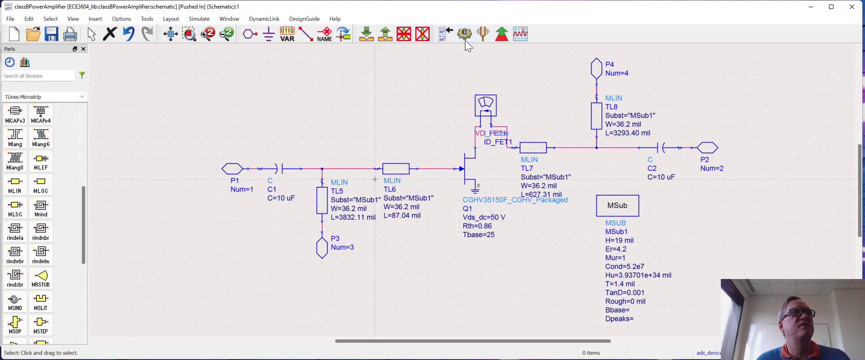
Pop out to PA_Testbench and resimulate with the all-microstrip amplifier
left_click(385, 34)
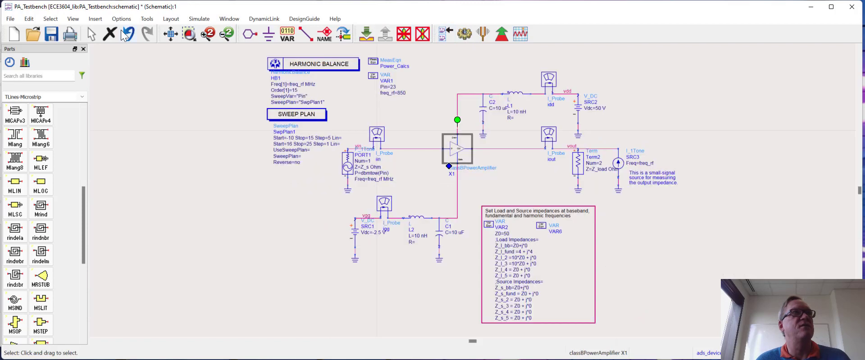
left_click(467, 38)
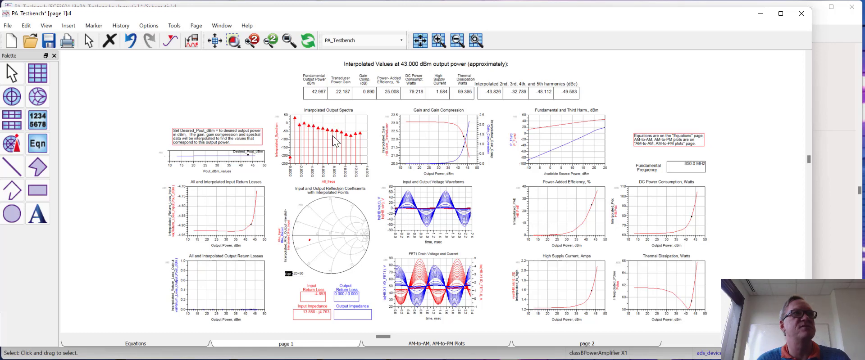
Drag the Desired_Pout_dBm marker to 43.5 dBm (27.004% PAE, 22.003 dB gain), then restore the full view
mouse_move(334, 140)
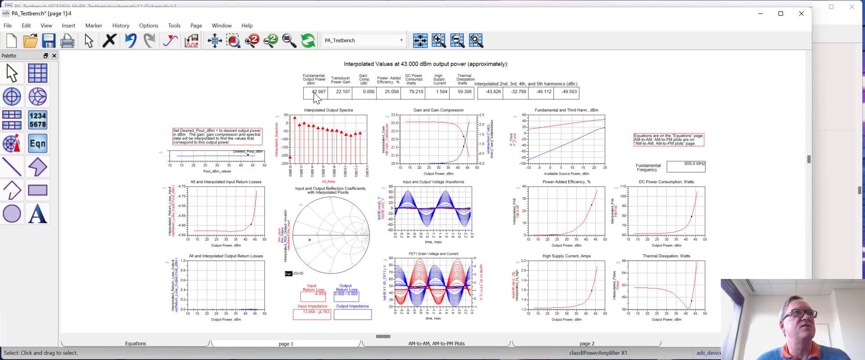
left_click(234, 41)
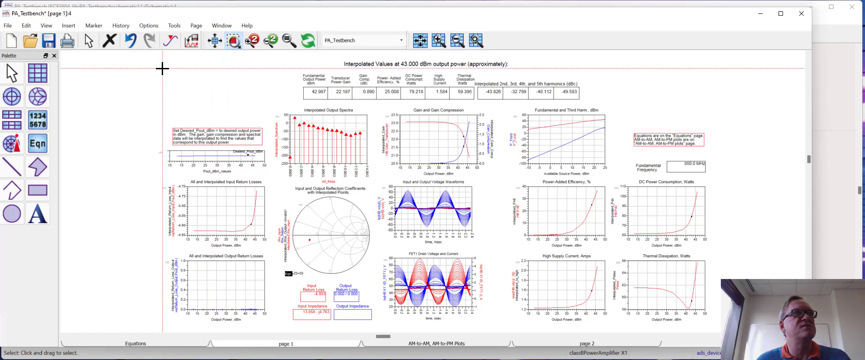
left_click(491, 185)
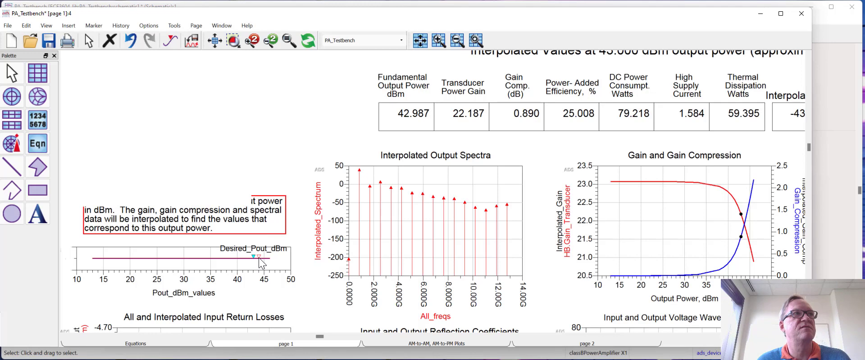
left_click_drag(258, 258, 256, 258)
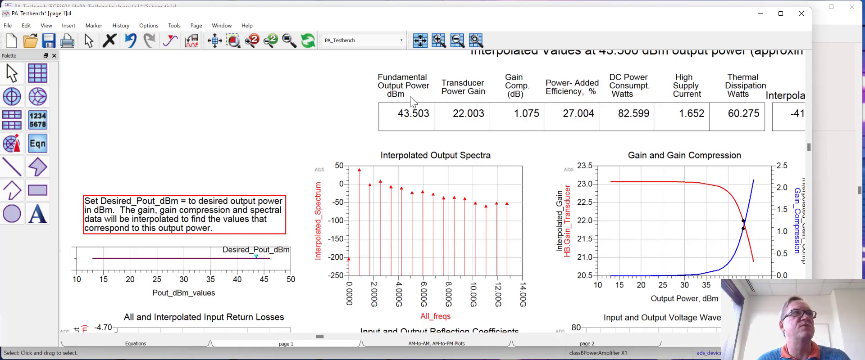
left_click(215, 40)
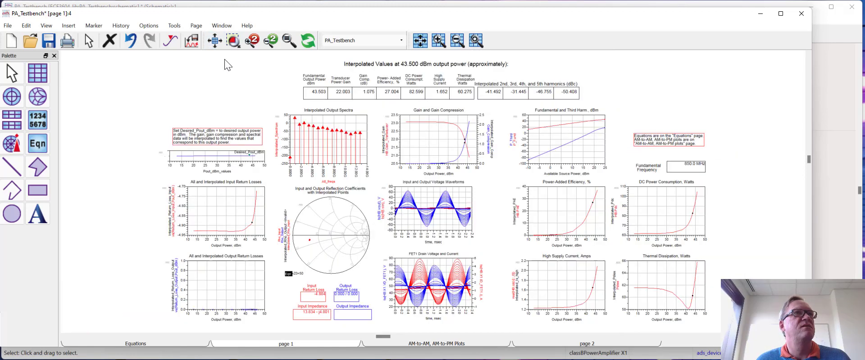
scroll(439, 192, "up", 2)
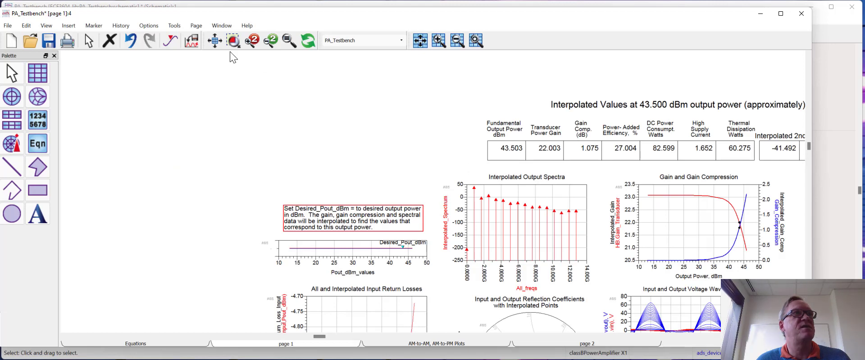
left_click(215, 42)
left_click(850, 99)
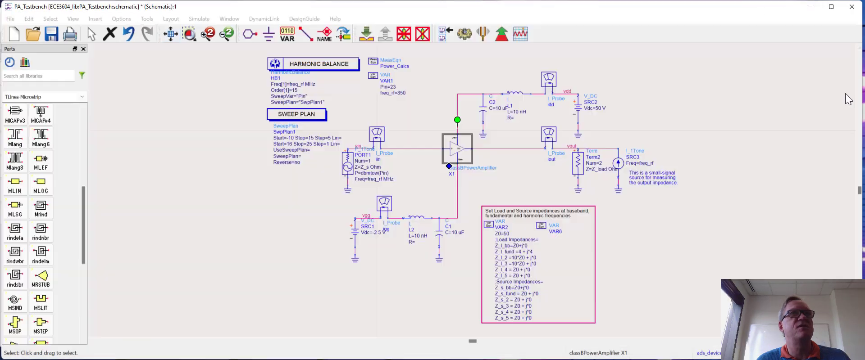
left_click(455, 145)
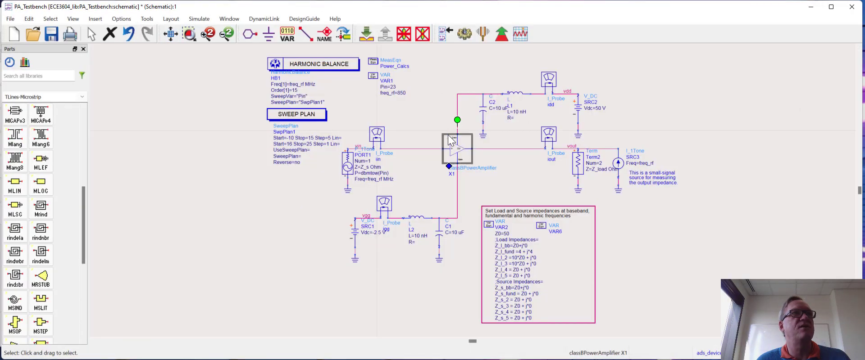
left_click(369, 38)
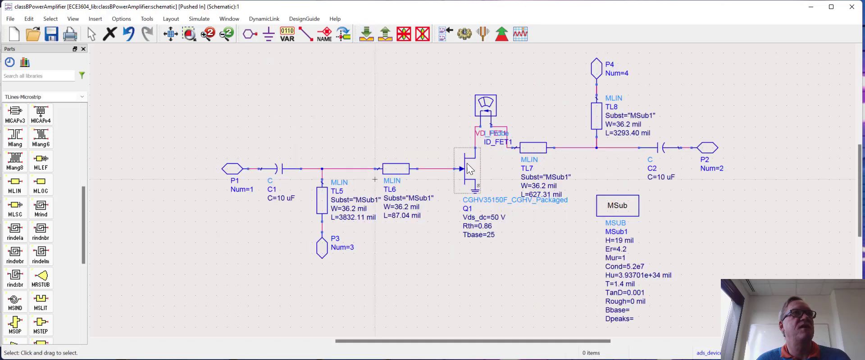
double_click(355, 218)
left_click(378, 219)
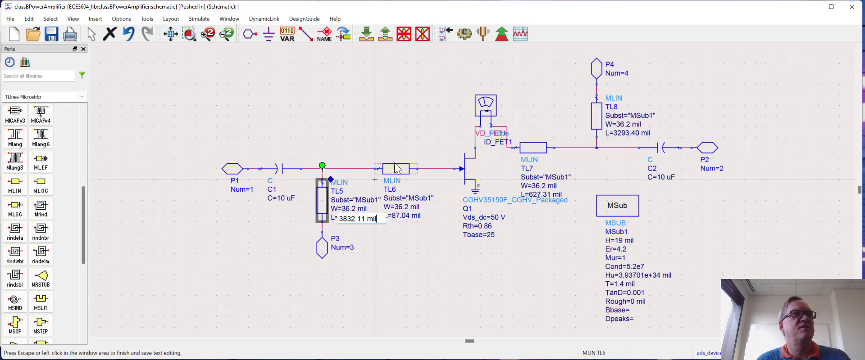
left_click(390, 30)
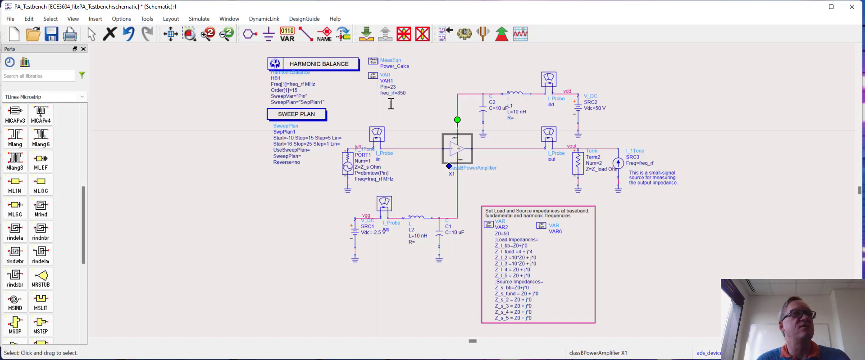
Change SRC1's Vdc from -2.5 V to -2.75 V and resimulate, giving 30.393% PAE
scroll(391, 225, "up", 3)
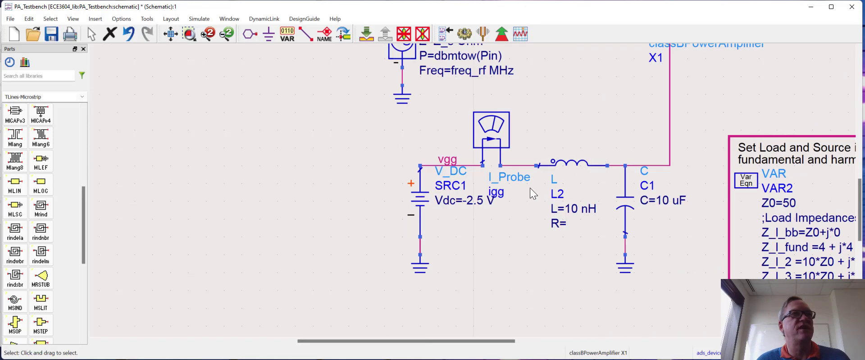
left_click(382, 232)
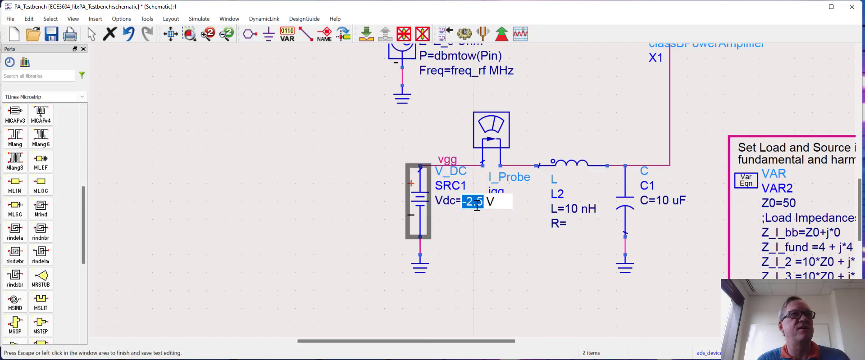
key("End")
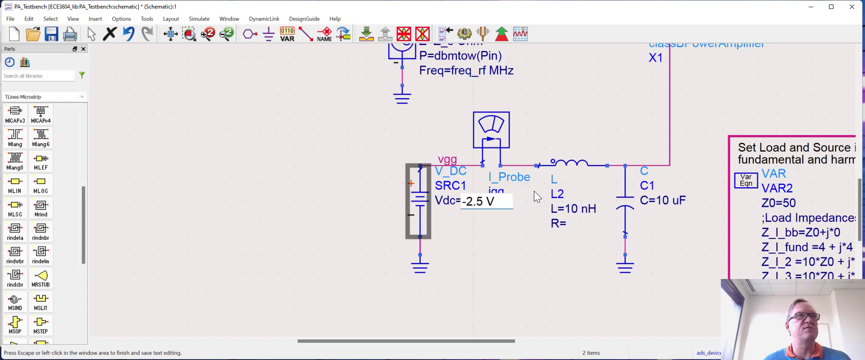
type("7")
left_click(534, 192)
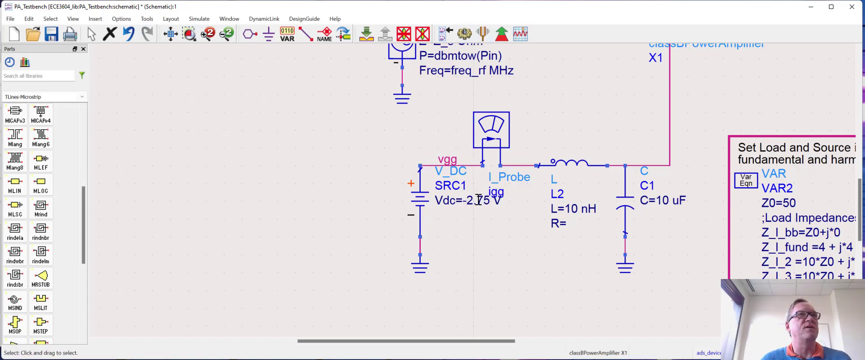
left_click(465, 37)
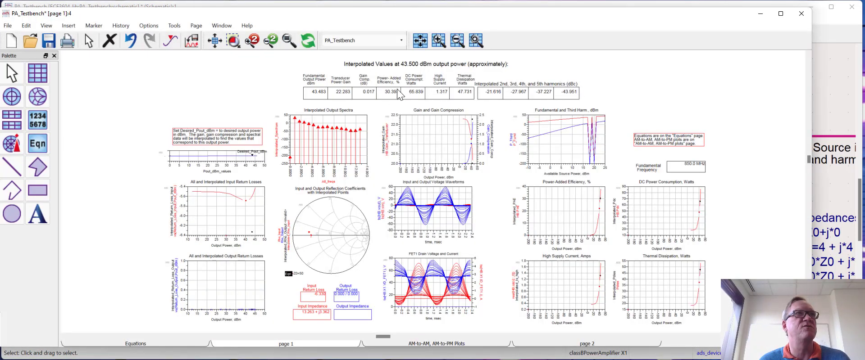
Zoom in on the Input and Output Voltage Waveforms plot, with swings near +58 V and -62 V
left_click(234, 42)
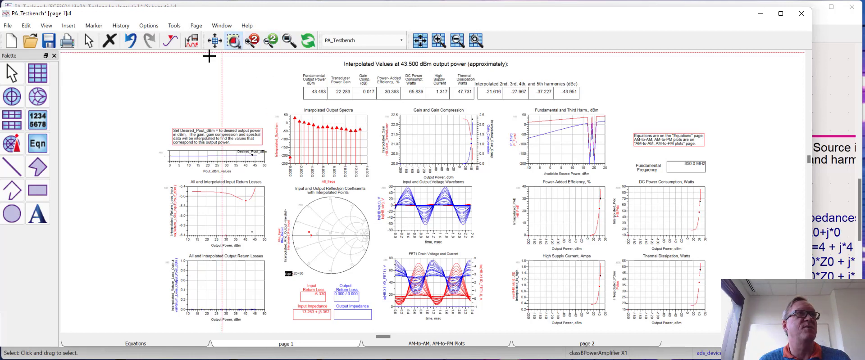
left_click_drag(174, 66, 495, 180)
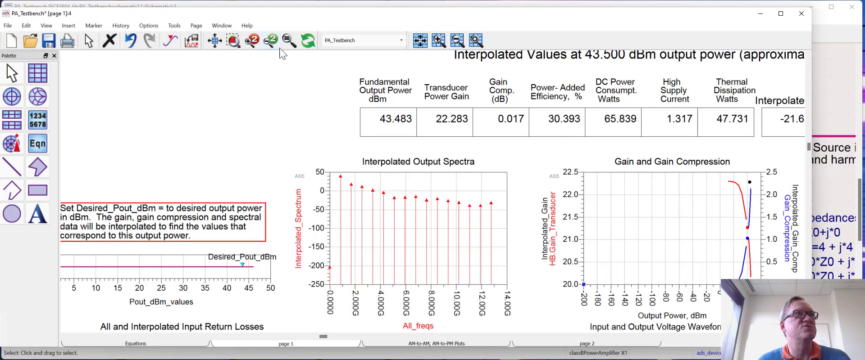
left_click(233, 41)
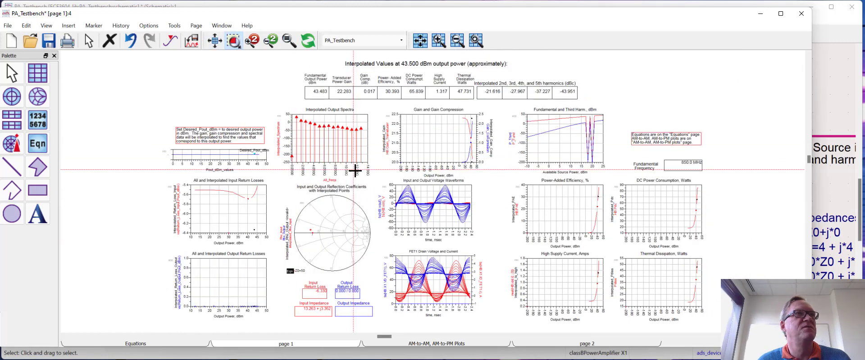
left_click_drag(370, 172, 479, 245)
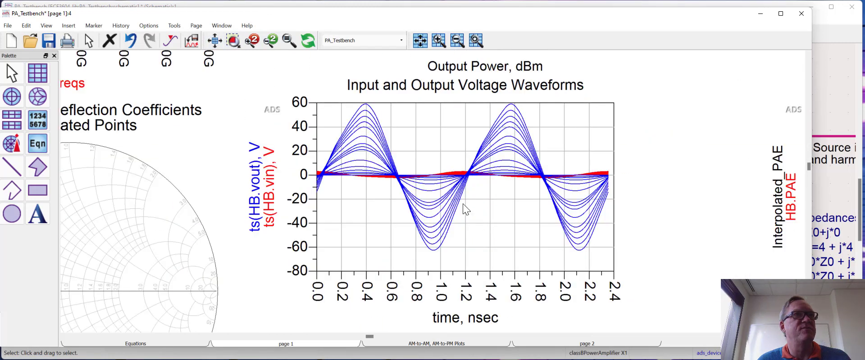